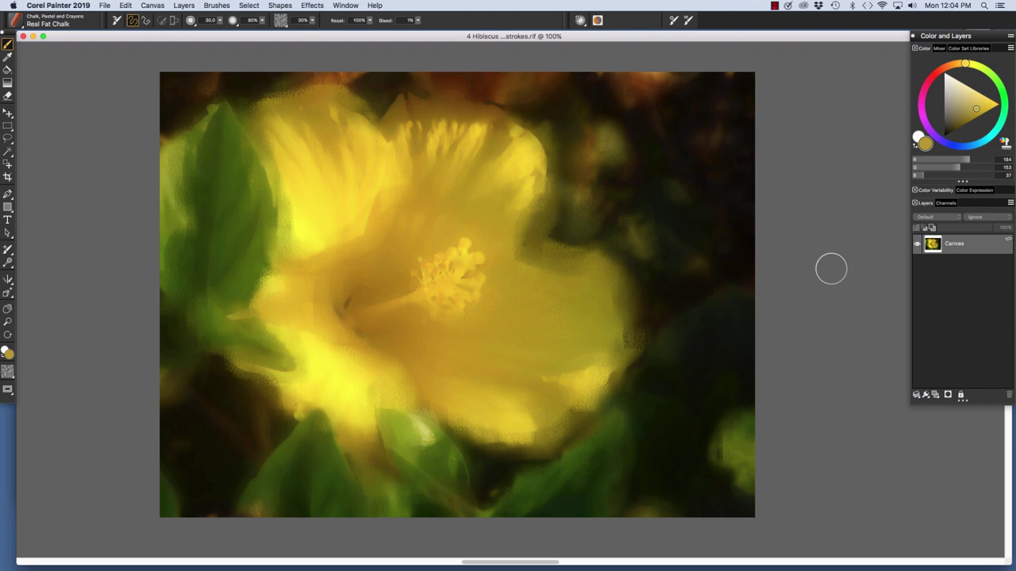
Step: Switch the workspace to the Photo Art layout
left_click(345, 5)
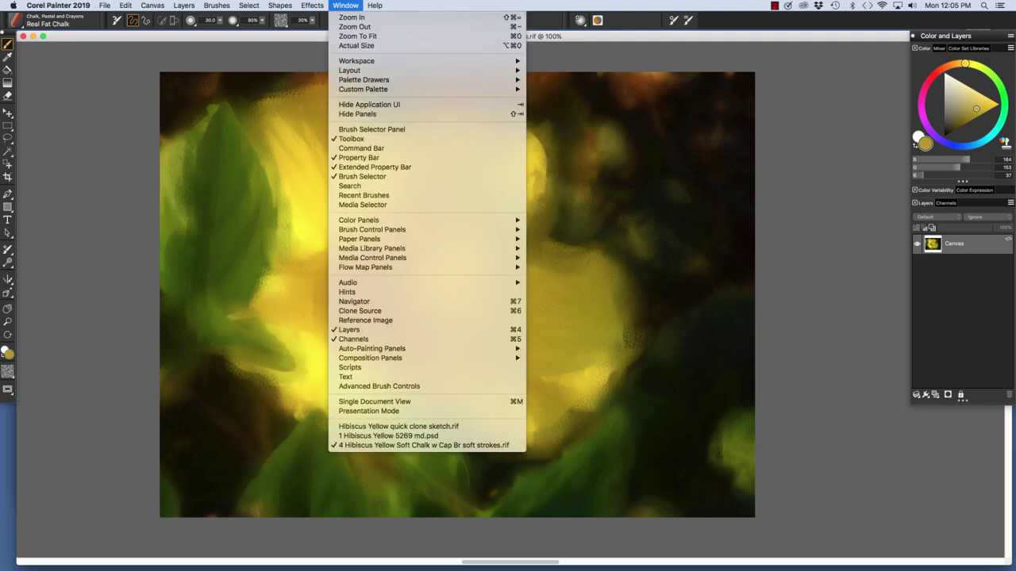
mouse_move(365, 70)
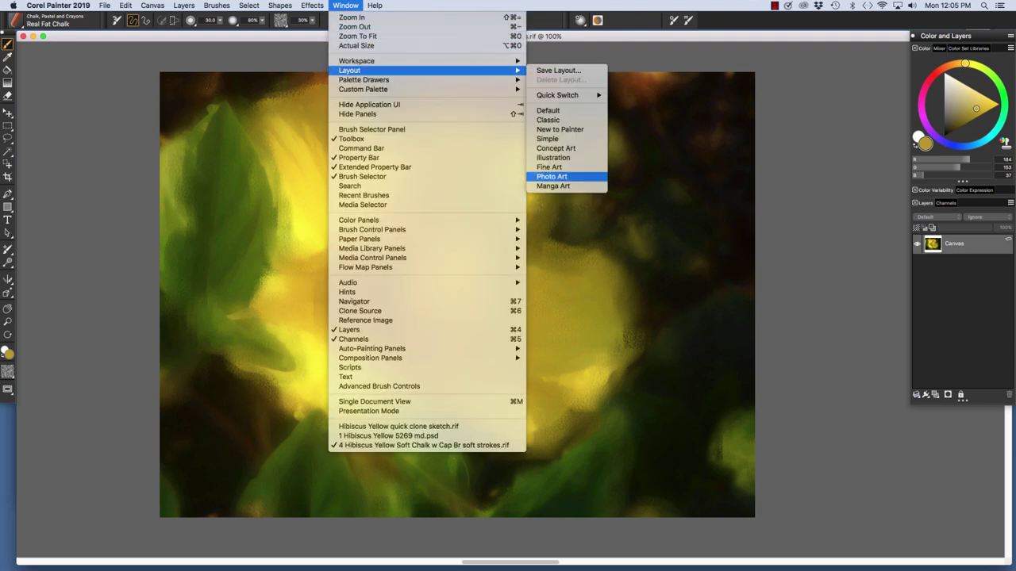
left_click(551, 176)
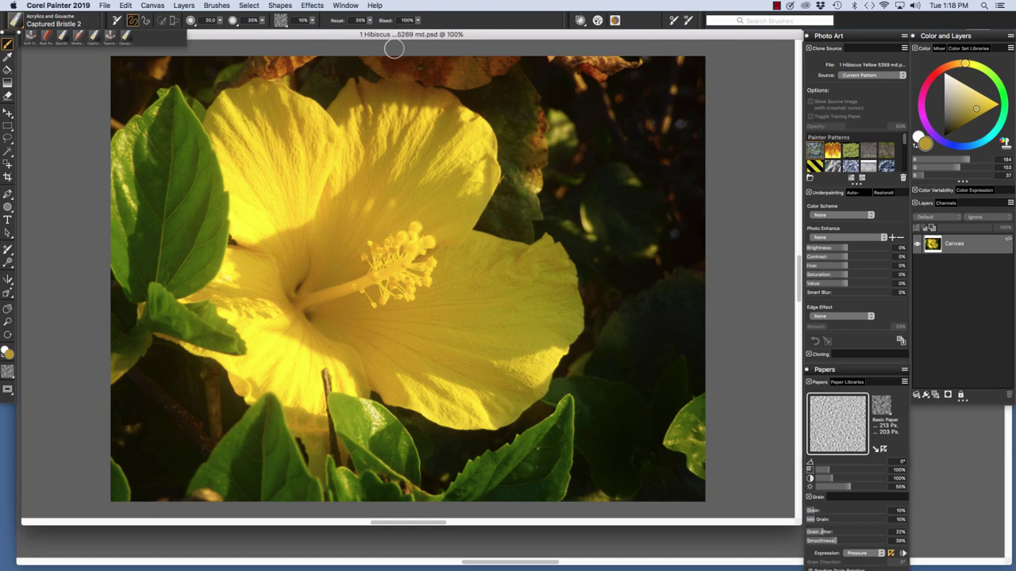
Step: Create a Quick Clone of the 1 Hibiscus Yellow 5269 md photo with the tracing paper opacity at 50%
left_click(104, 6)
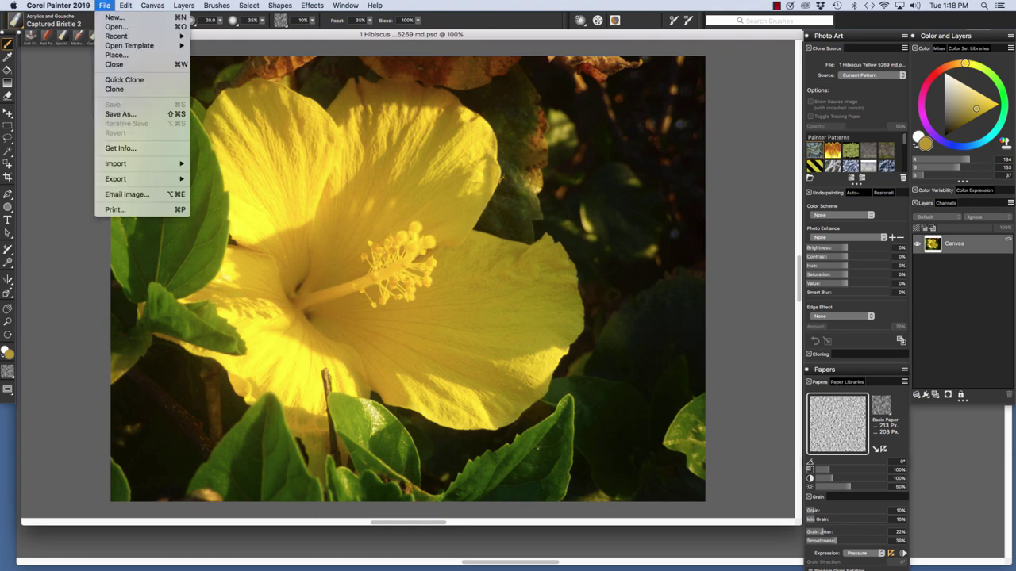
left_click(115, 80)
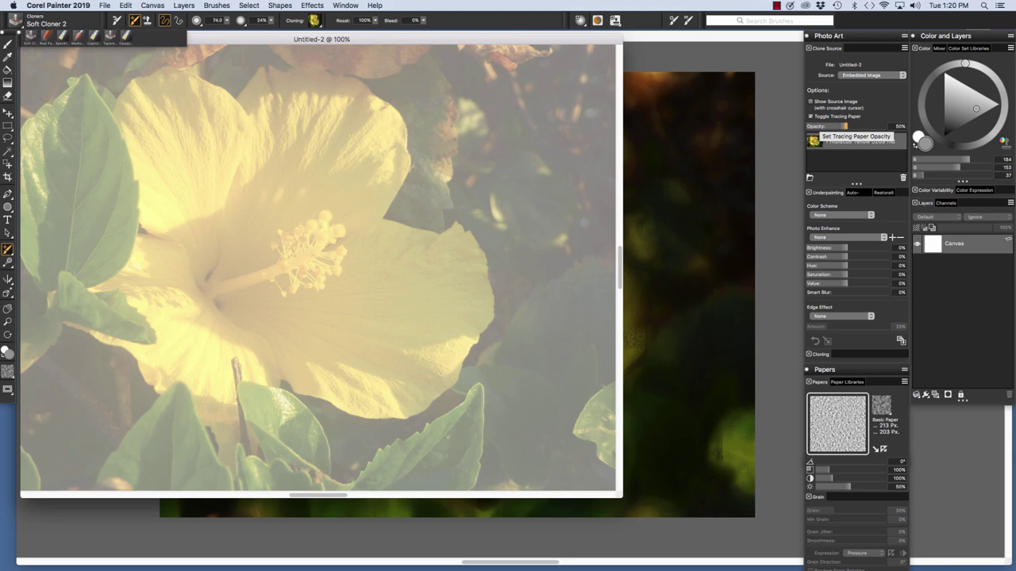
mouse_move(846, 127)
left_mouse_down()
mouse_move(830, 126)
mouse_move(876, 126)
mouse_move(847, 126)
left_mouse_up()
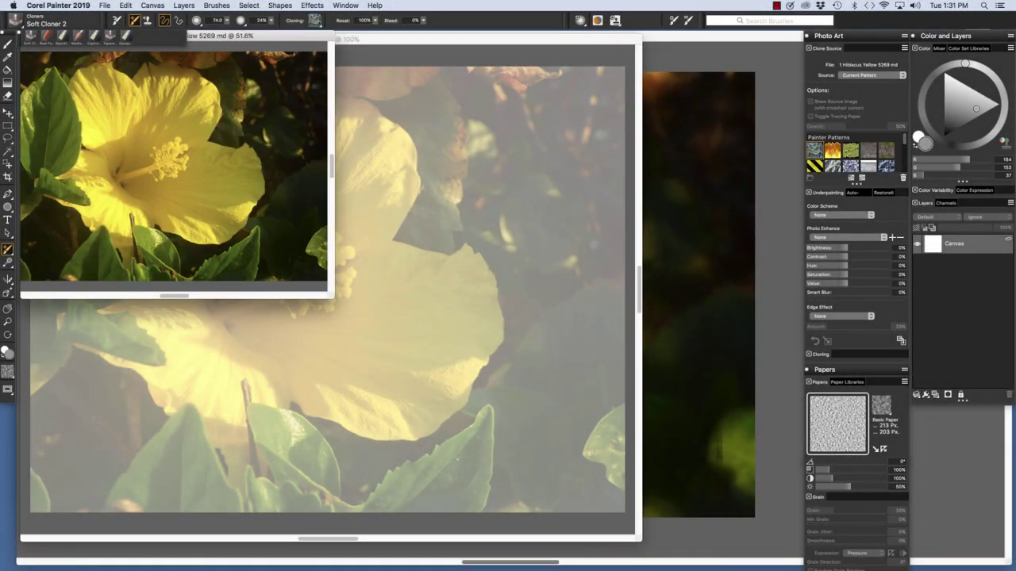
Step: Place the source image window beside the clone, then toggle the clone's tracing paper off and back on
left_click_drag(238, 35, 775, 67)
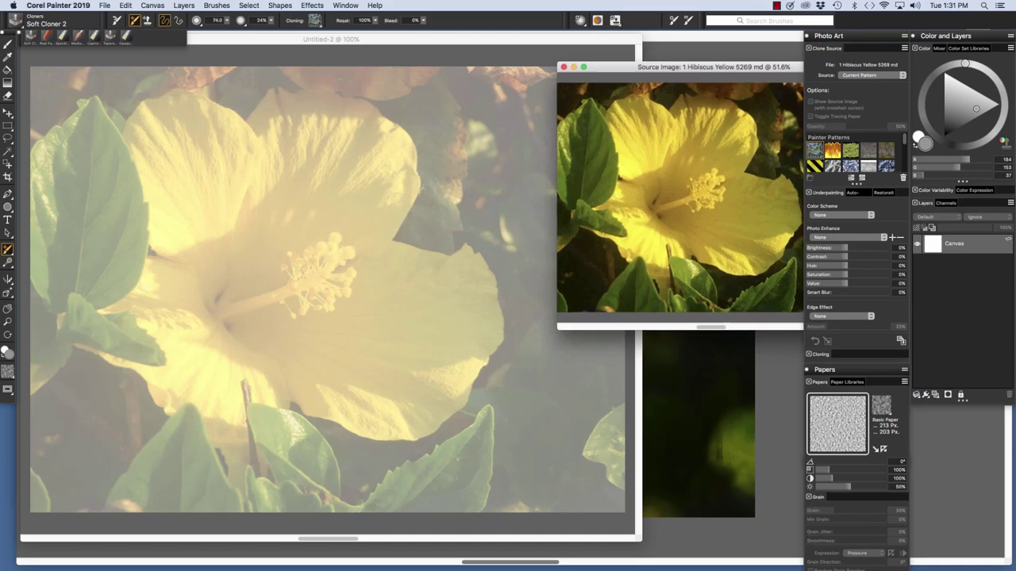
left_click(559, 39)
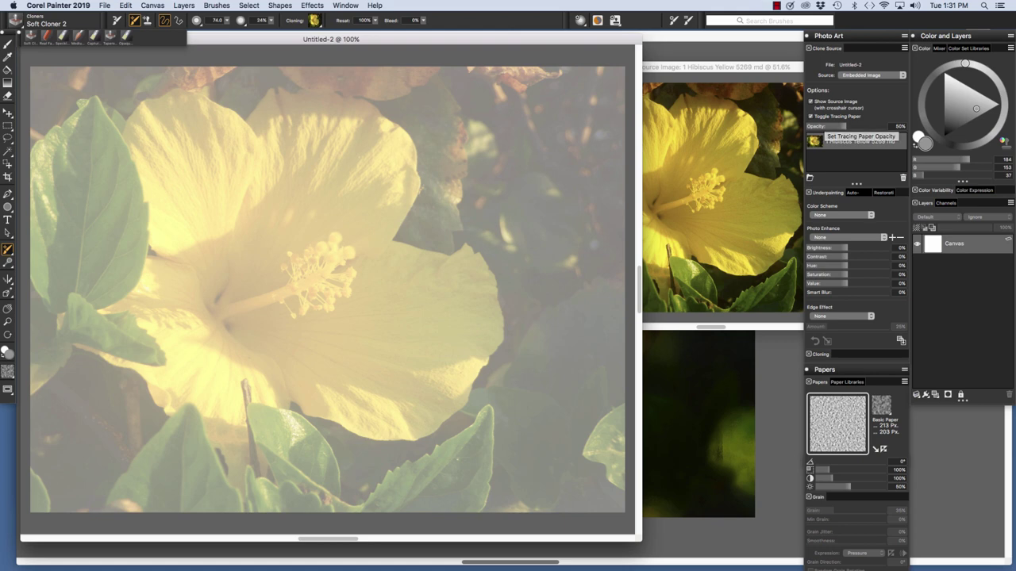
key("super+t")
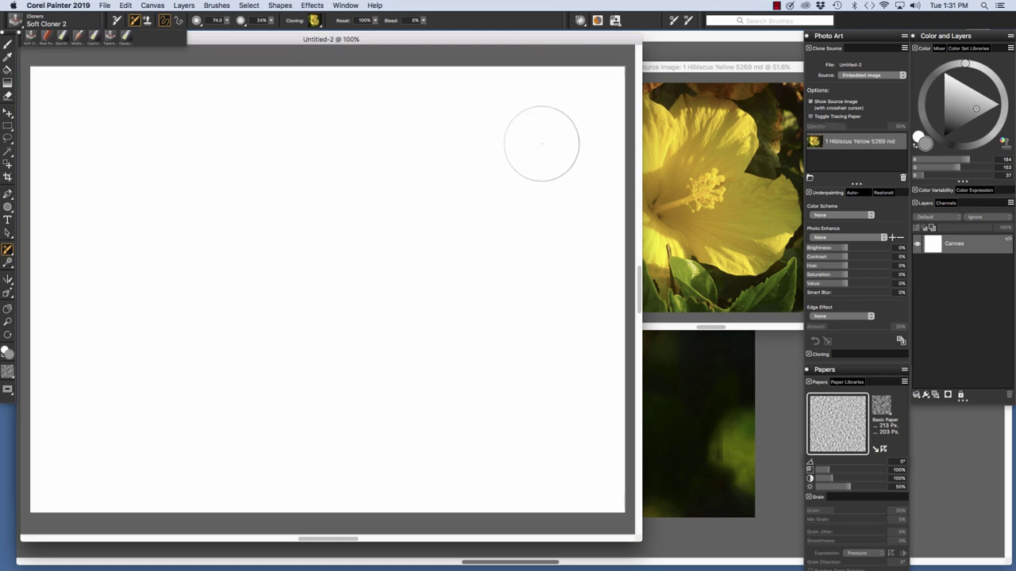
key("super+t")
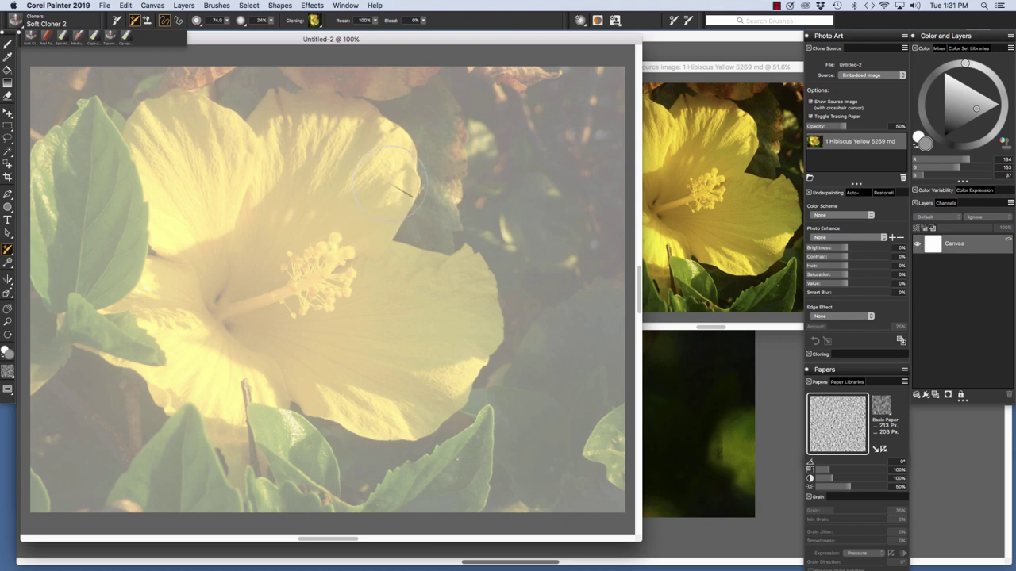
Step: Paint the upper and right petals with Soft Cloner 2 over the tracing paper, then switch the tracing paper off
mouse_move(394, 188)
left_mouse_down()
mouse_move(365, 250)
mouse_move(411, 135)
mouse_move(377, 113)
mouse_move(307, 103)
mouse_move(253, 128)
mouse_move(321, 109)
left_mouse_up()
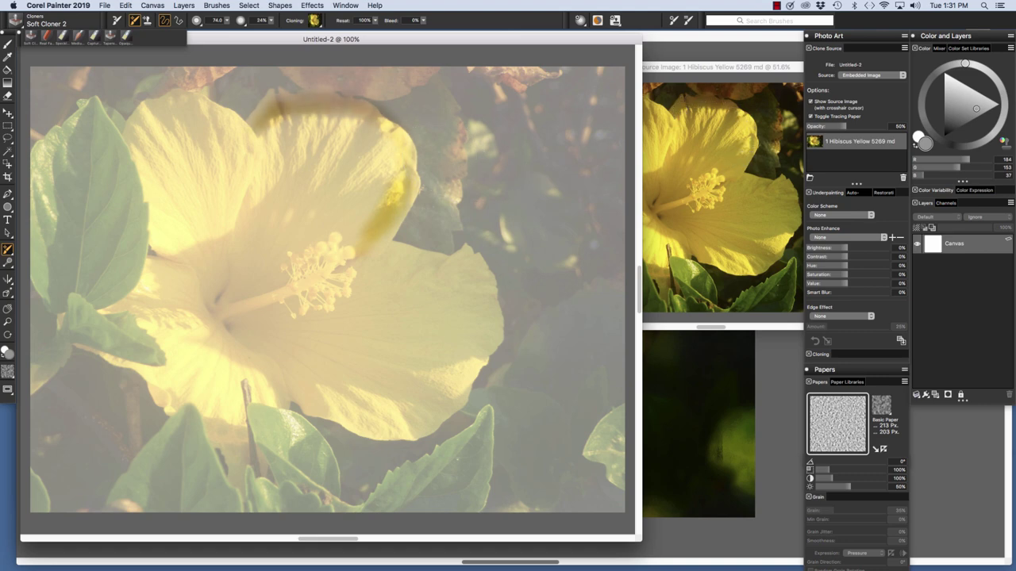
mouse_move(387, 136)
left_mouse_down()
mouse_move(372, 202)
mouse_move(377, 129)
mouse_move(348, 120)
left_mouse_up()
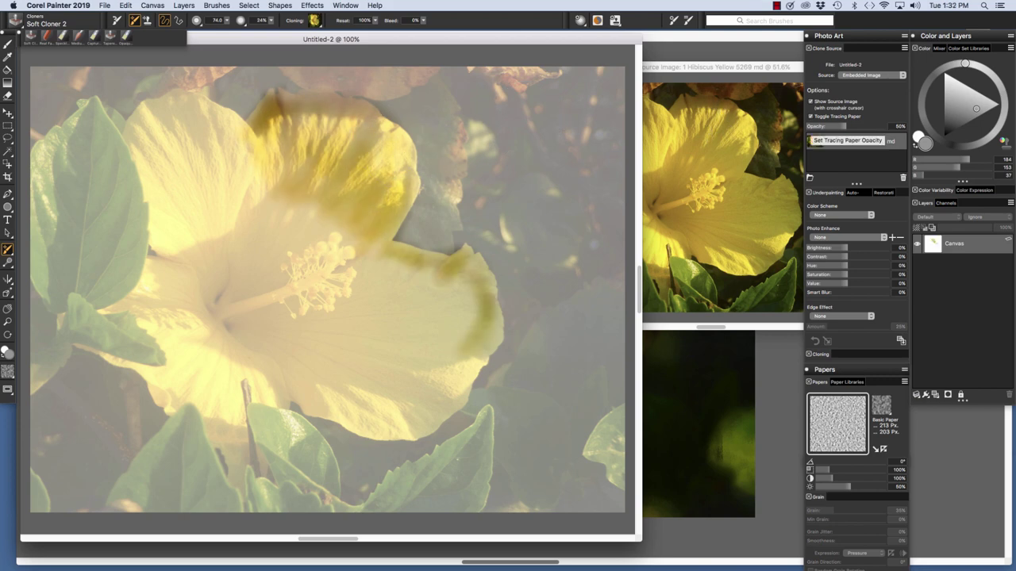
key("super+t")
key("super+t")
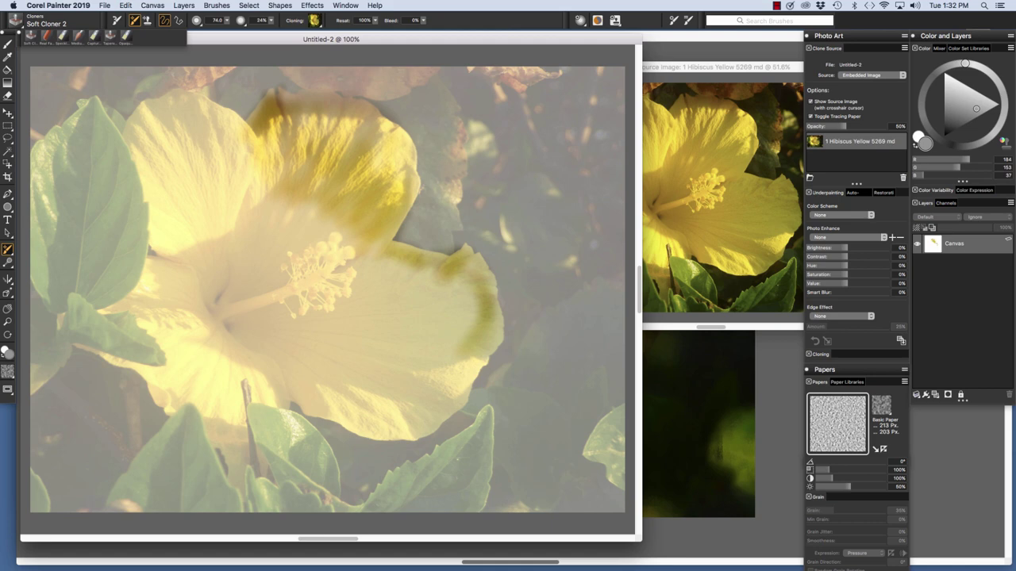
key("super+t")
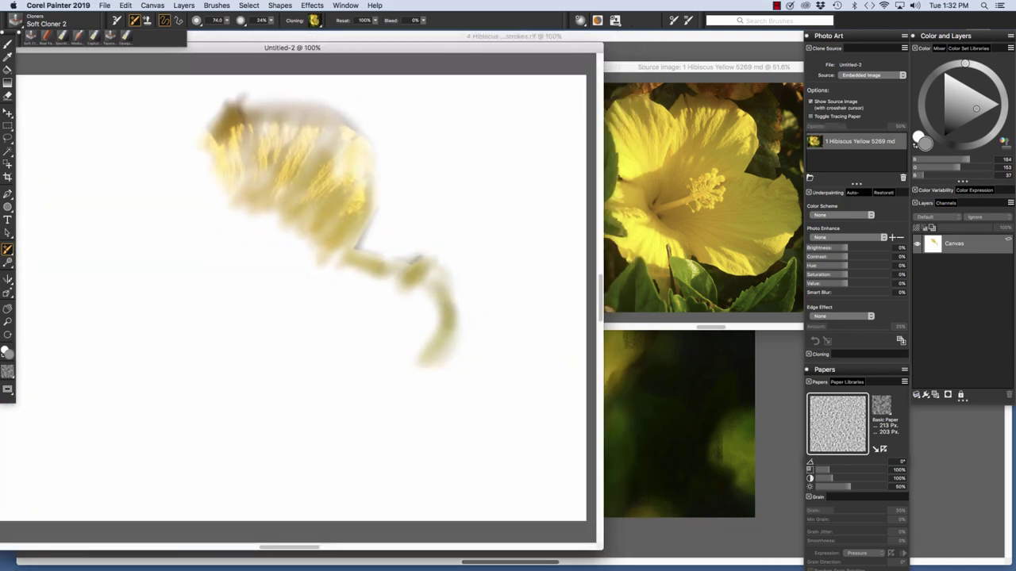
Step: Enlarge the Soft Cloner 2 brush to about 225 and clone in the rest of the hibiscus flower
left_click(220, 20)
mouse_move(243, 43)
left_mouse_down()
mouse_move(254, 43)
mouse_move(235, 32)
mouse_move(251, 32)
left_mouse_up()
mouse_move(316, 166)
left_mouse_down()
mouse_move(199, 161)
mouse_move(313, 309)
mouse_move(391, 313)
mouse_move(351, 389)
mouse_move(359, 373)
mouse_move(180, 316)
mouse_move(167, 278)
mouse_move(104, 199)
mouse_move(158, 262)
mouse_move(198, 347)
mouse_move(195, 409)
mouse_move(151, 440)
mouse_move(127, 401)
mouse_move(91, 397)
mouse_move(99, 361)
mouse_move(282, 417)
mouse_move(387, 354)
mouse_move(399, 298)
mouse_move(365, 198)
left_mouse_up()
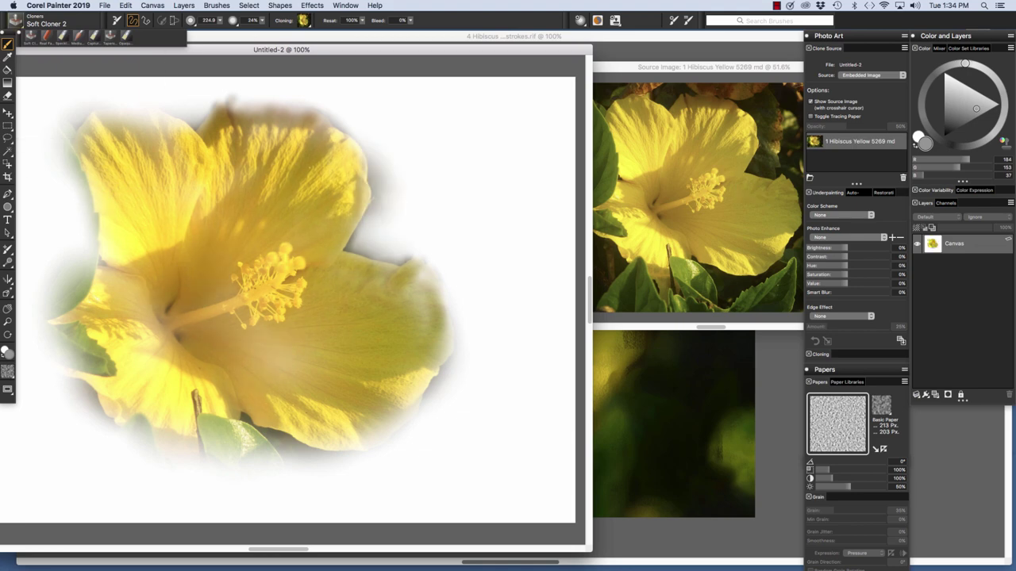
Step: Choose the Speckle Wet and Dry brush from Acrylics and Gouache and turn on clone color
left_click(15, 20)
left_click(67, 95)
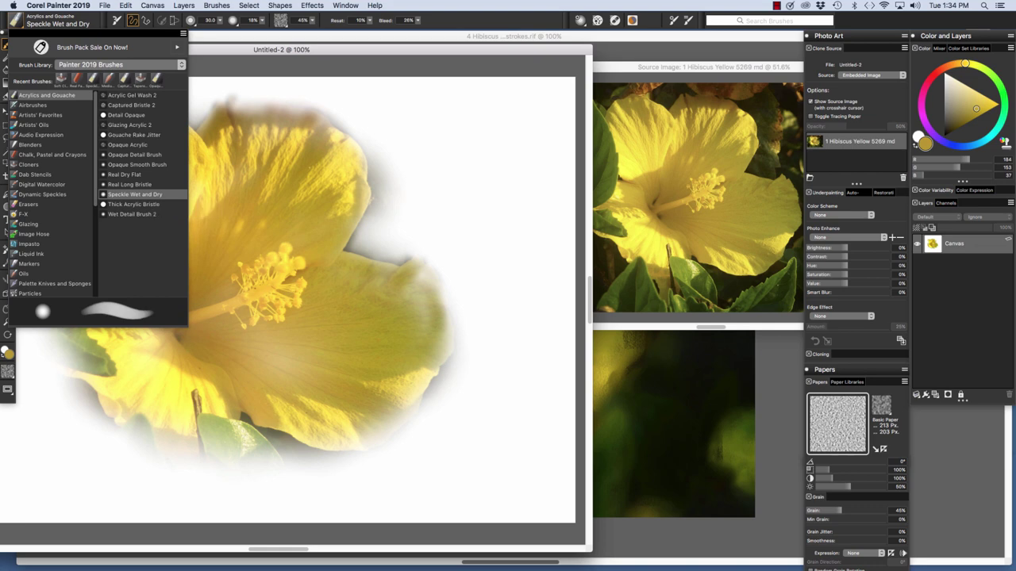
left_click(158, 200)
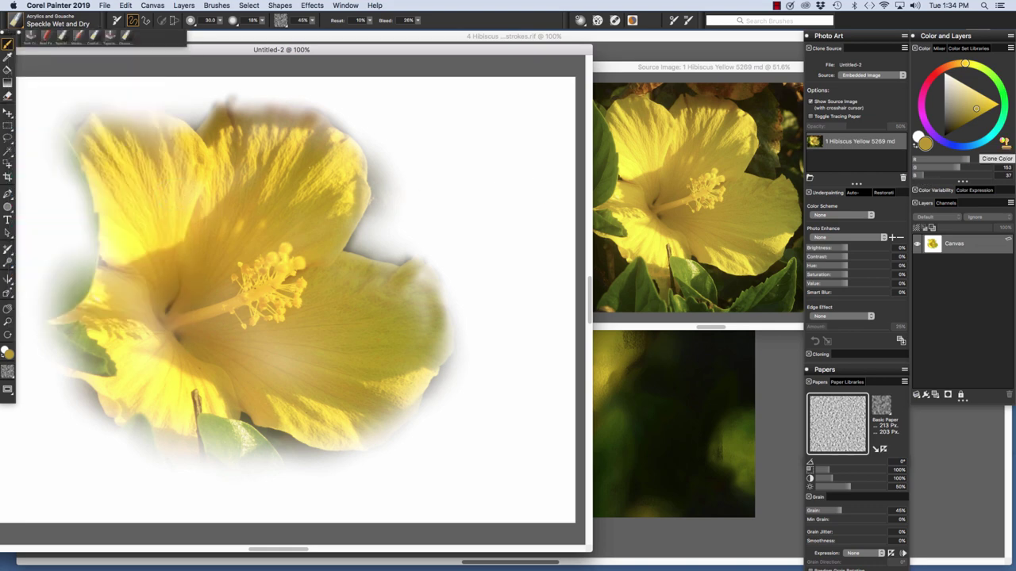
left_click(1004, 144)
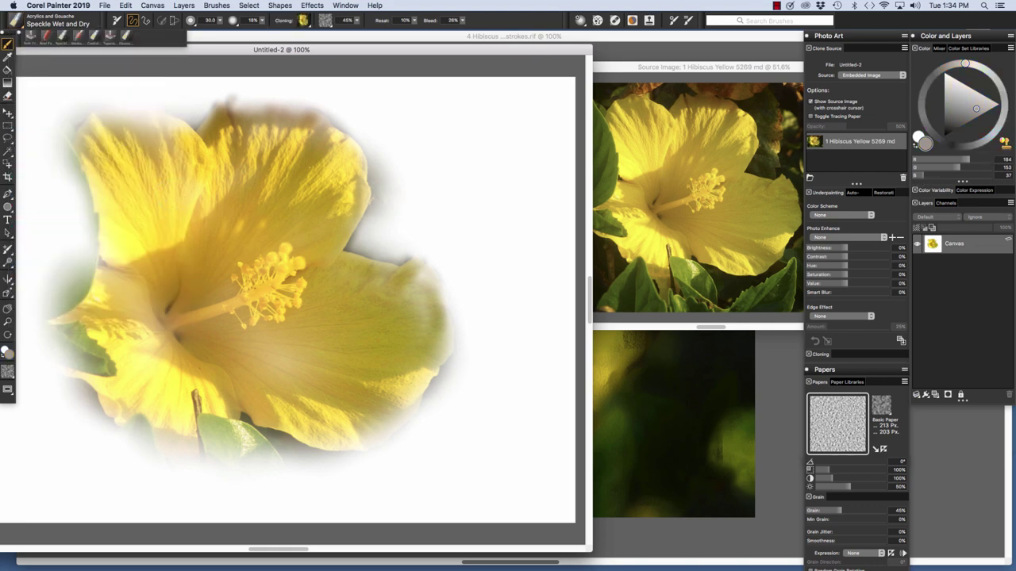
Step: Set the Speckle Wet and Dry size to about 125 and brush over the background and the flower's petals and edges
left_click(220, 20)
left_click(255, 44)
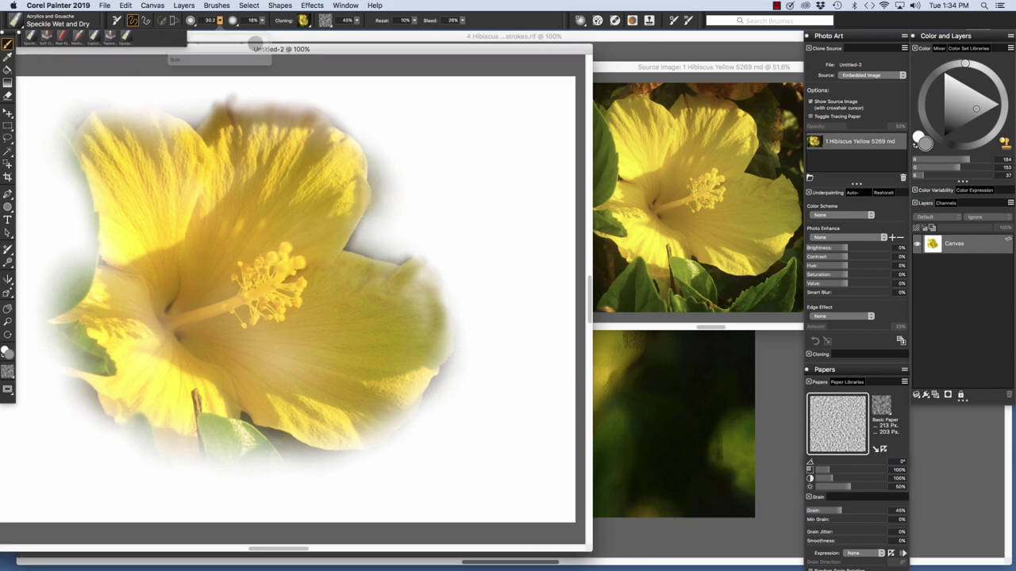
left_click(220, 20)
left_click(228, 43)
left_click_drag(392, 226, 447, 131)
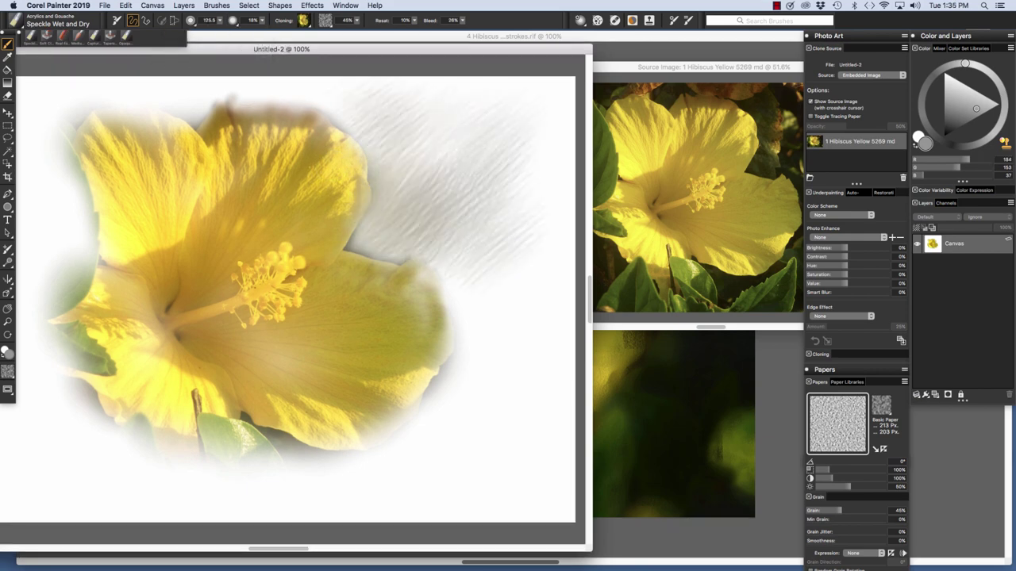
mouse_move(476, 274)
left_mouse_down()
mouse_move(488, 302)
mouse_move(460, 413)
mouse_move(421, 456)
left_mouse_up()
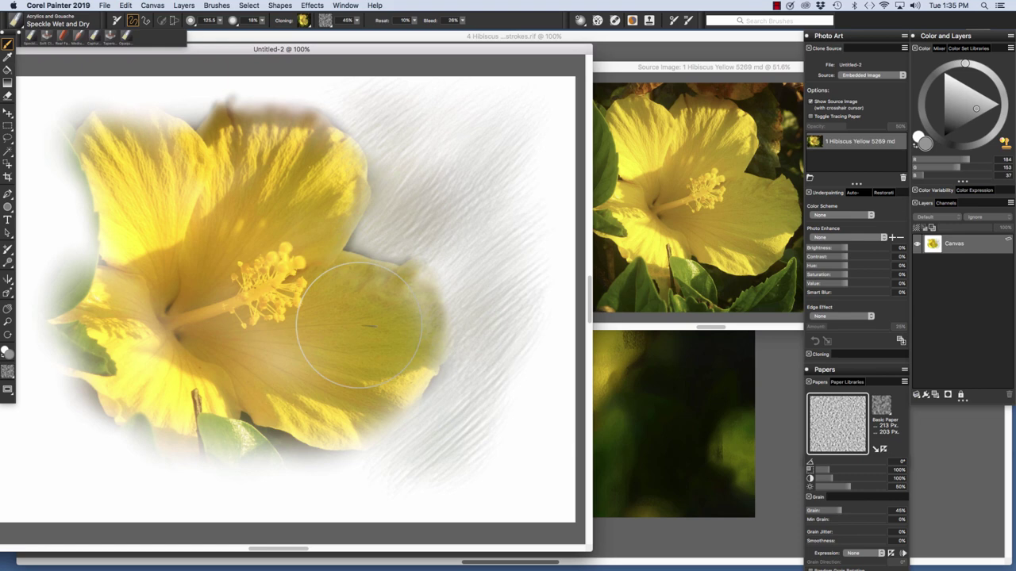
left_click_drag(325, 176, 259, 151)
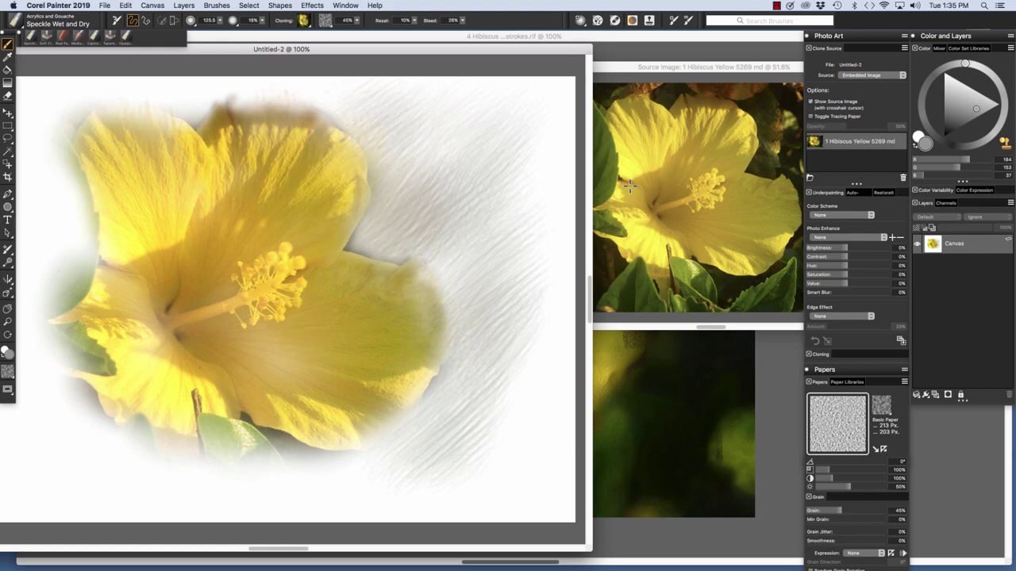
left_click_drag(122, 280, 261, 468)
Step: Select the Real Fat Chalk brush from the Chalk, Pastel and Crayons category
left_click(46, 37)
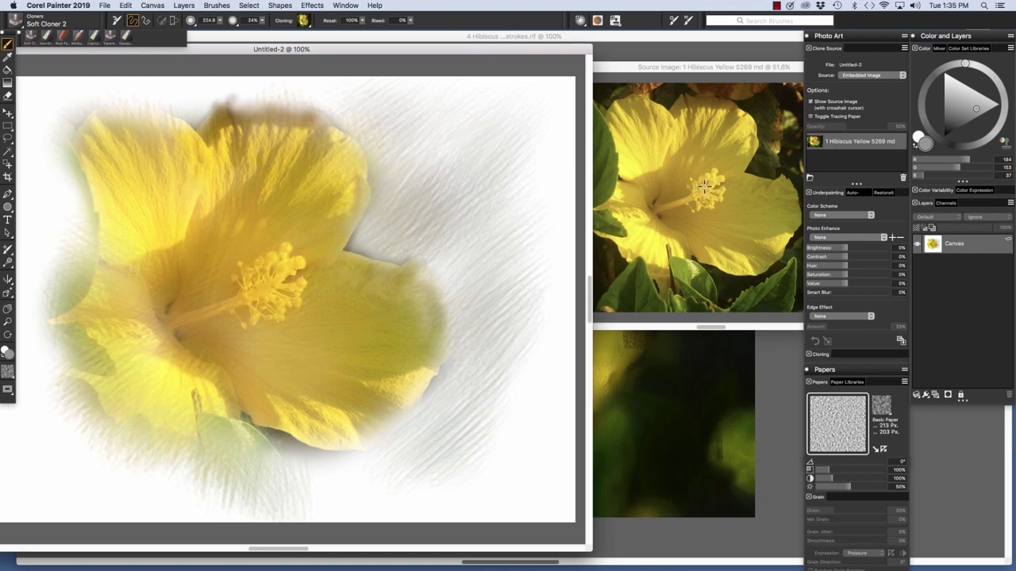
left_click(62, 38)
left_click(24, 20)
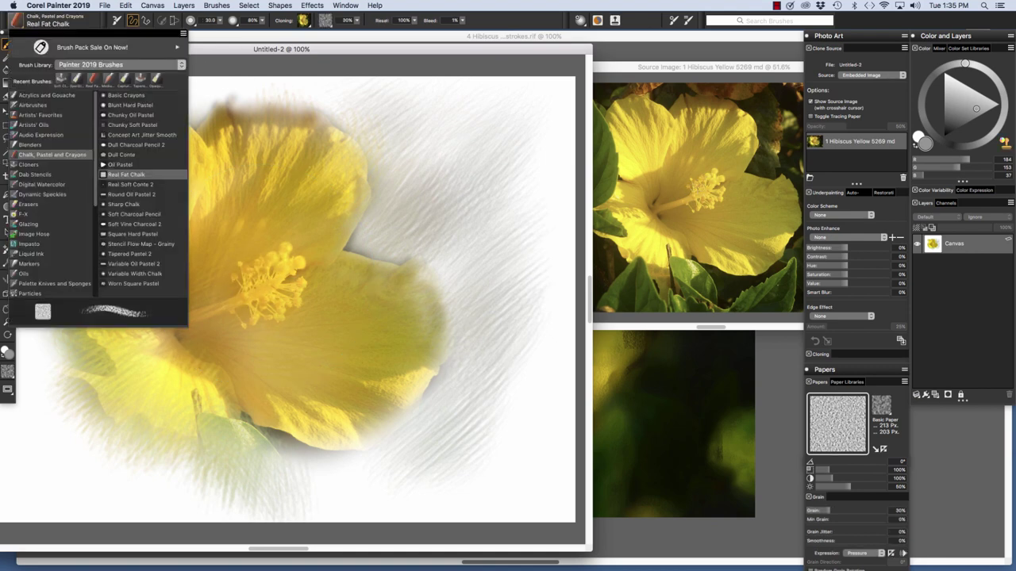
left_click(126, 175)
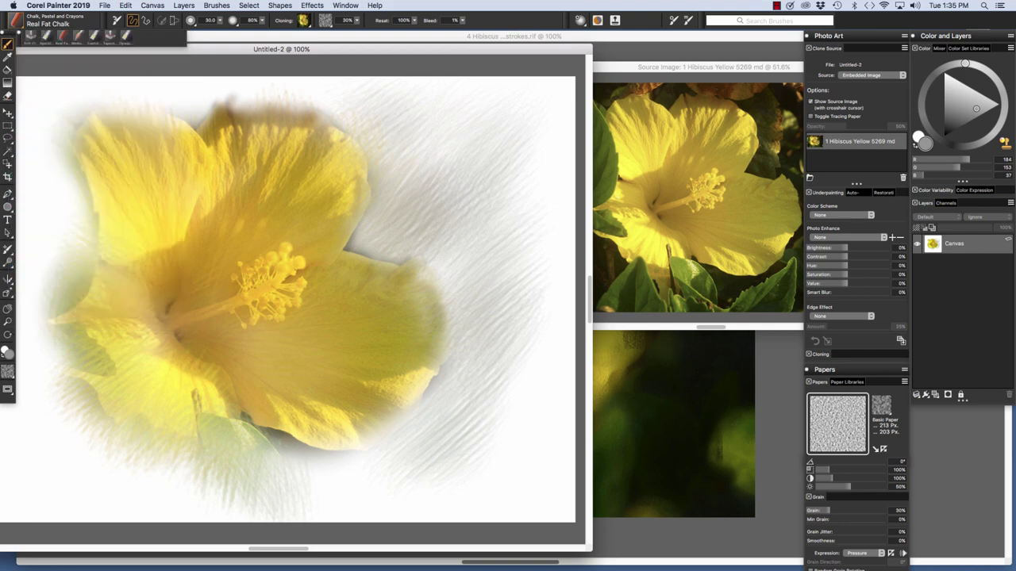
Step: Set the Real Fat Chalk size to about 100 and paint grainy cloned strokes over the background and flower edges
left_click(219, 20)
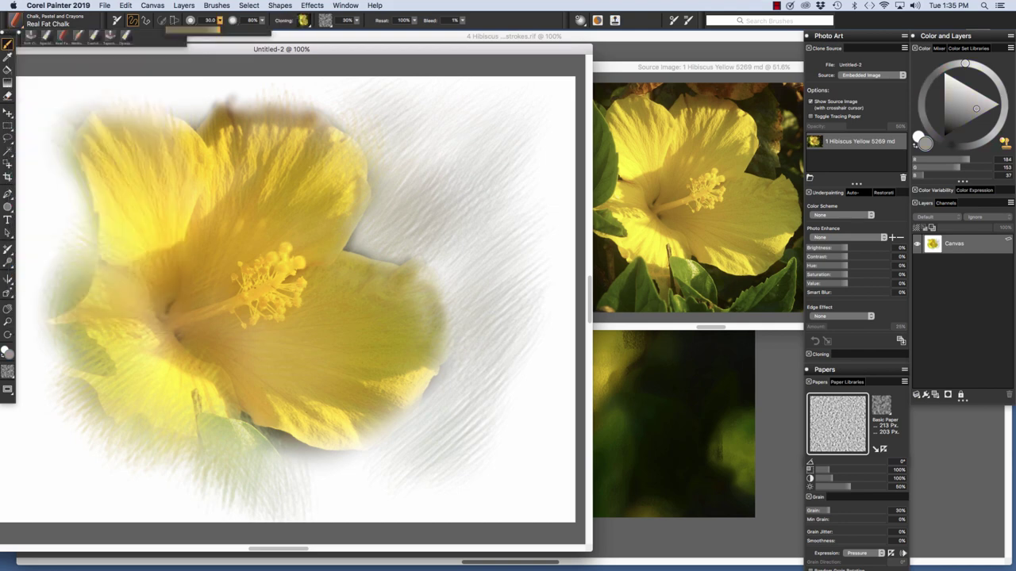
left_click_drag(219, 29, 235, 29)
mouse_move(413, 105)
left_mouse_down()
mouse_move(398, 113)
mouse_move(496, 226)
mouse_move(488, 361)
mouse_move(297, 460)
mouse_move(242, 475)
left_mouse_up()
mouse_move(106, 458)
left_mouse_down()
mouse_move(70, 450)
mouse_move(47, 317)
mouse_move(55, 230)
mouse_move(31, 151)
mouse_move(127, 184)
mouse_move(111, 140)
mouse_move(136, 182)
mouse_move(89, 124)
left_mouse_up()
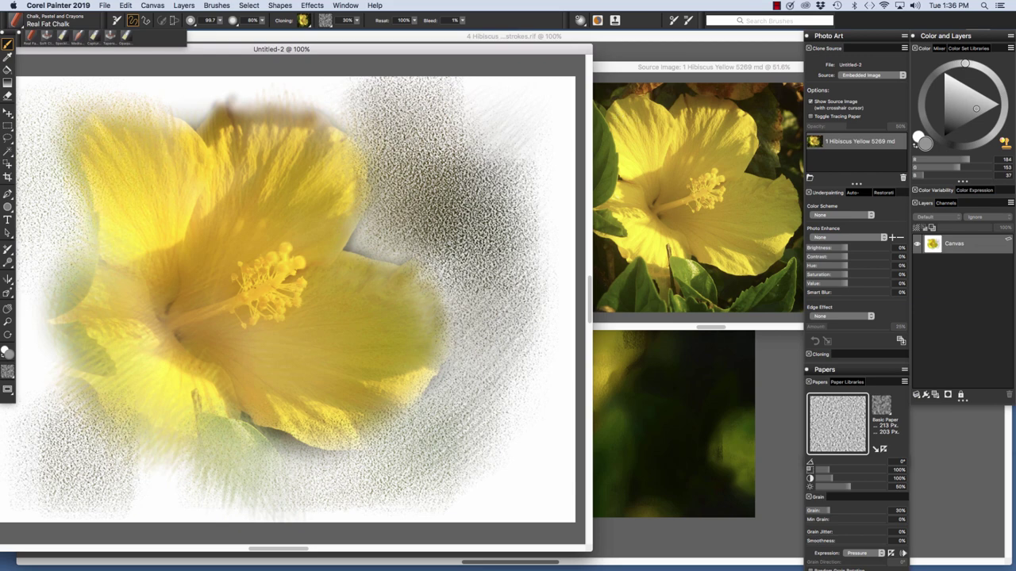
mouse_move(147, 384)
left_mouse_down()
mouse_move(147, 424)
mouse_move(456, 218)
mouse_move(508, 385)
mouse_move(506, 431)
mouse_move(527, 403)
left_mouse_up()
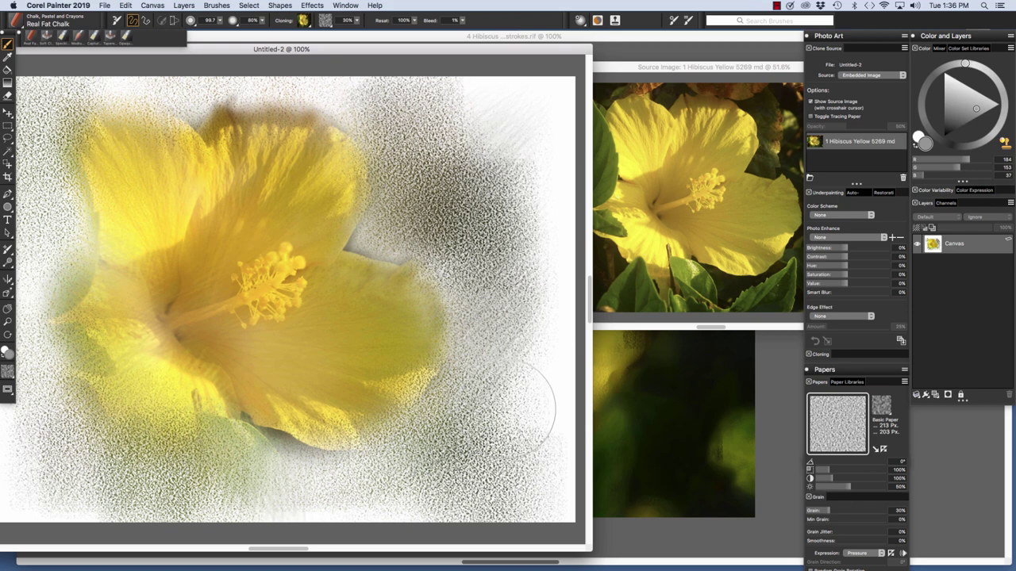
mouse_move(514, 162)
left_mouse_down()
mouse_move(504, 111)
mouse_move(550, 238)
mouse_move(528, 349)
mouse_move(543, 396)
left_mouse_up()
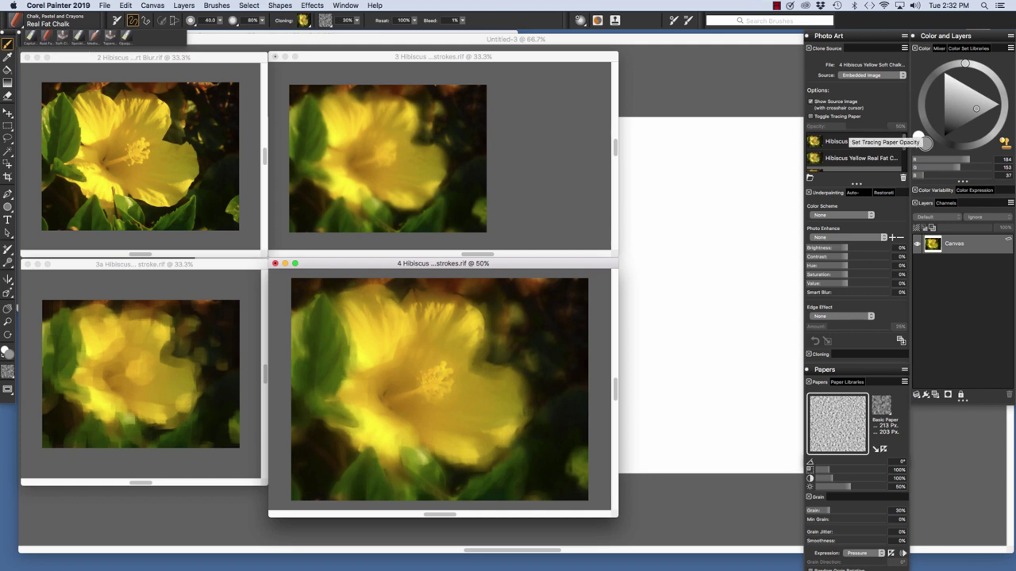
Step: Toggle clone color off and back on for the Real Fat Chalk brush in the 4 Hibiscus painting
key("u")
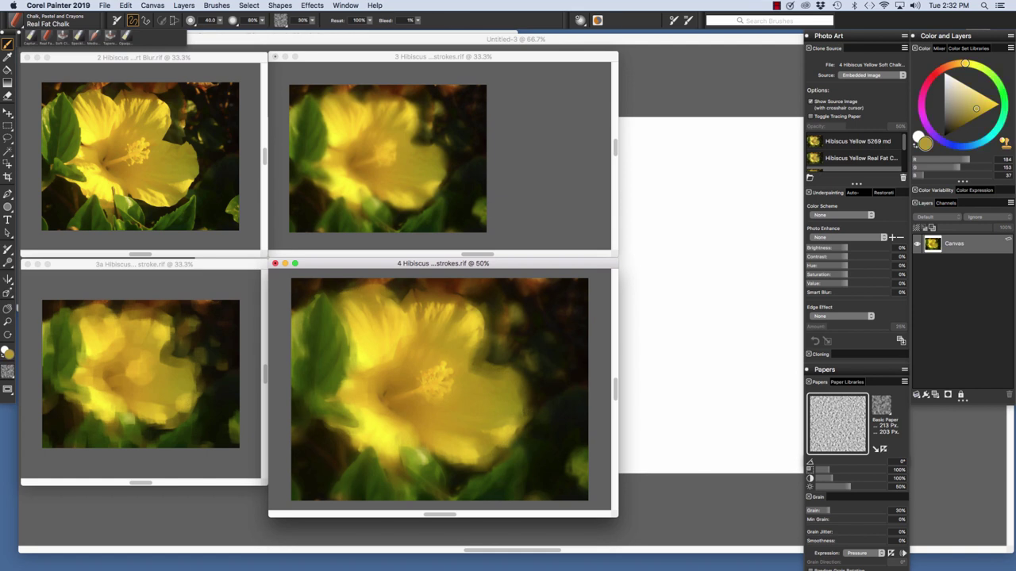
left_click(1004, 142)
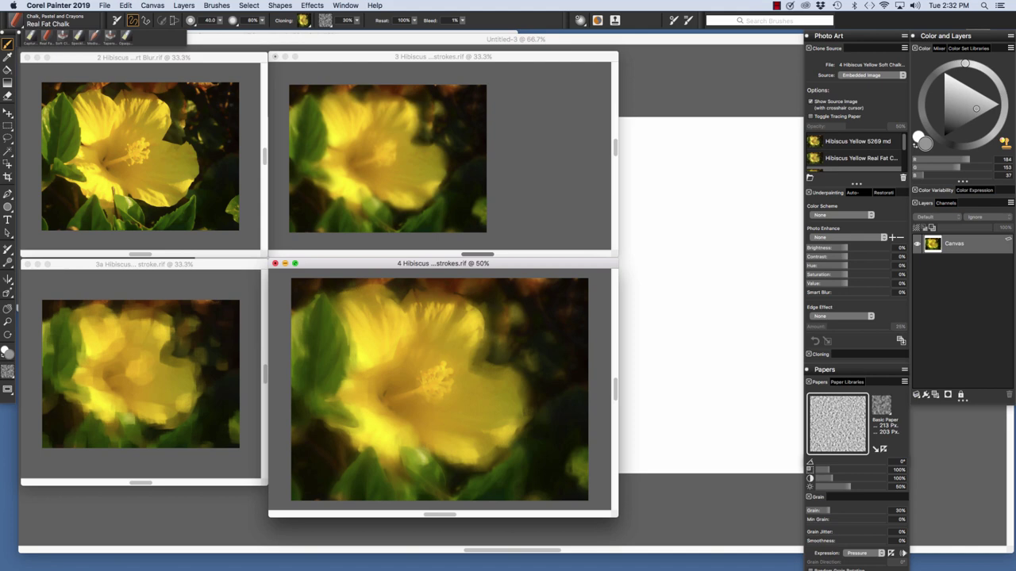
Step: Show the 4 Hibiscus painting full screen and select the Hibiscus Yellow Real Fat Chalk image as its clone source
left_click(294, 262)
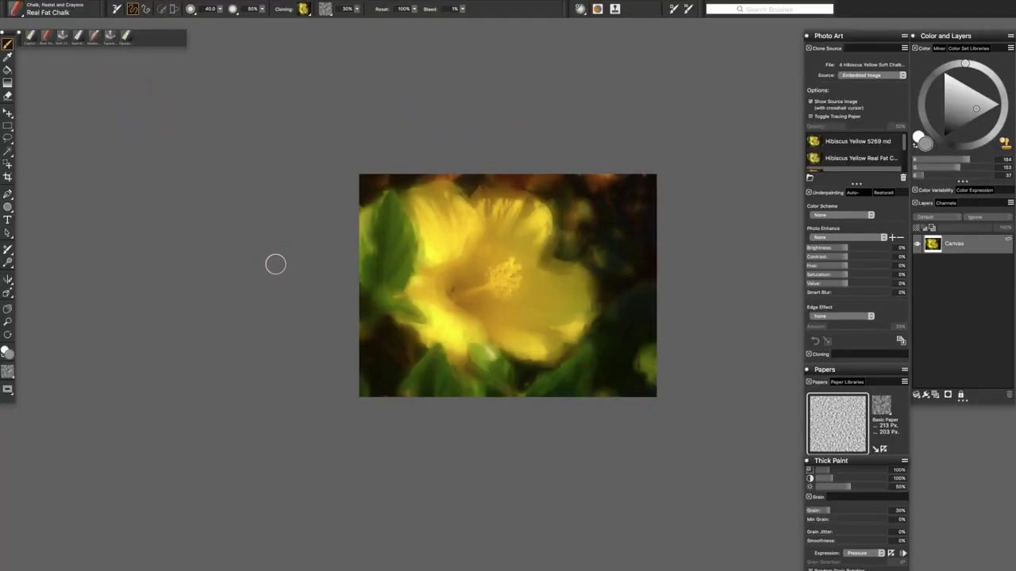
key("super+plus")
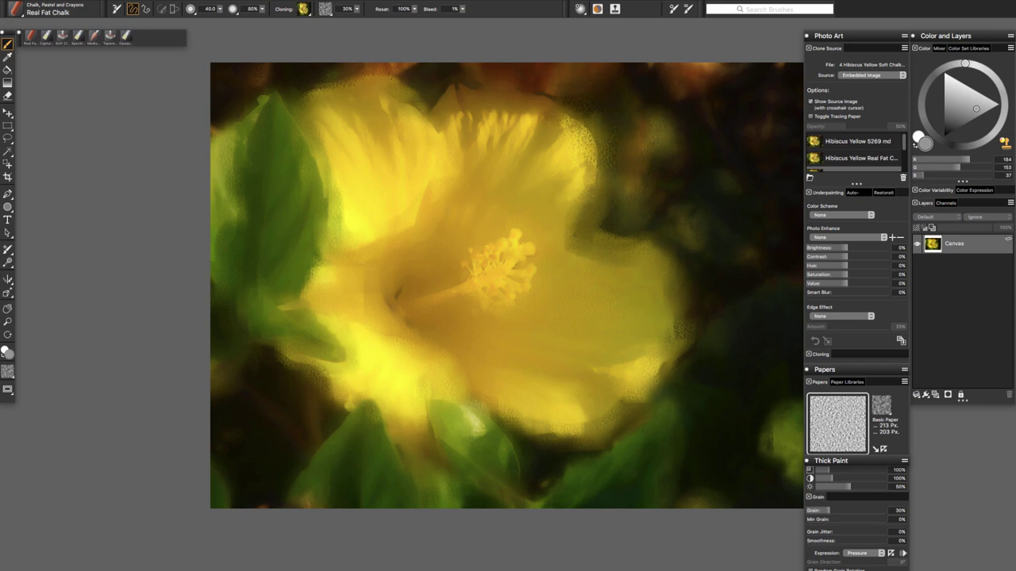
left_click(861, 158)
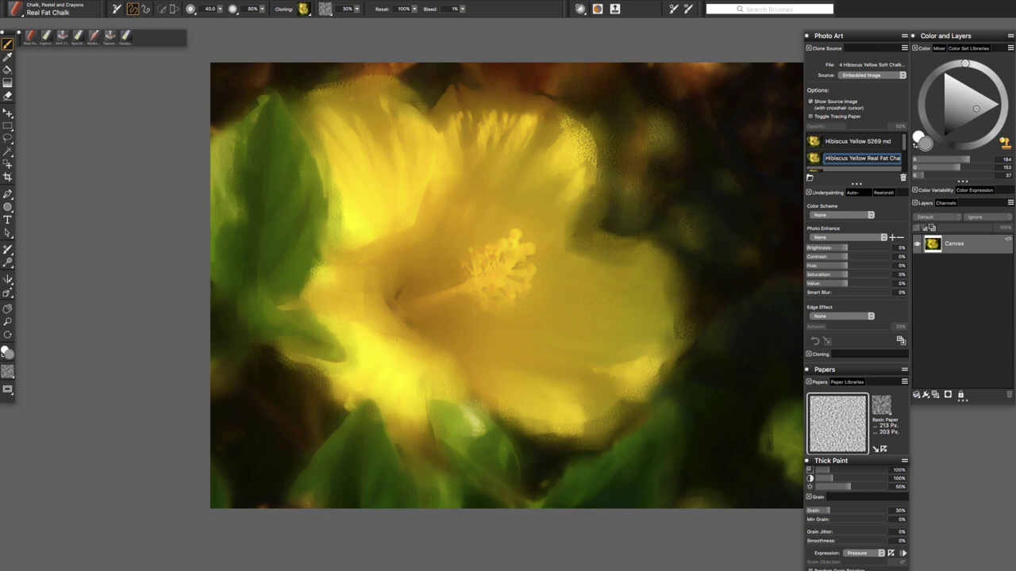
key("Return")
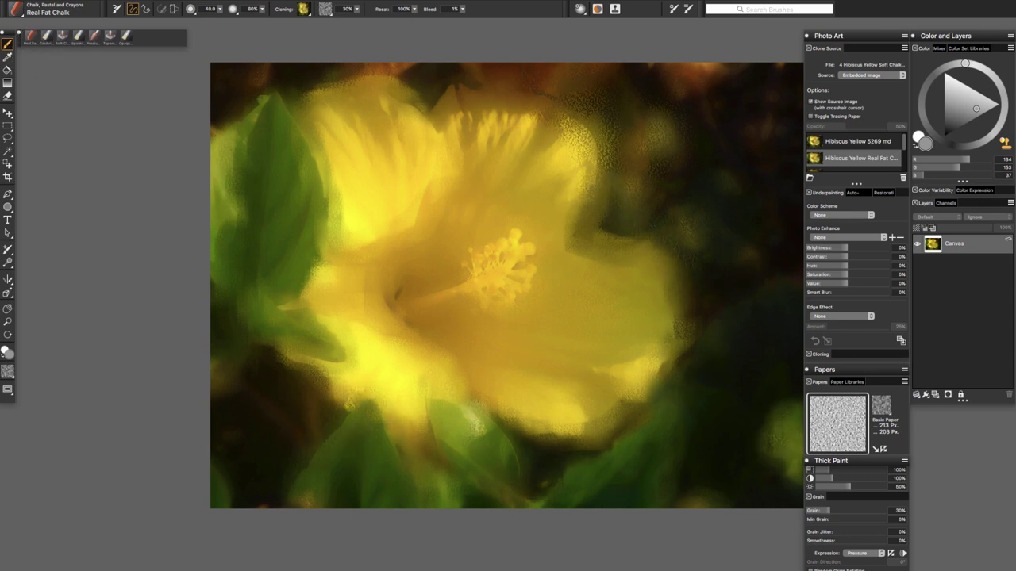
Step: Select the Soft Cloner 2 brush and clone the Real Fat Chalk texture over the flower's upper and lower edges
left_click(62, 38)
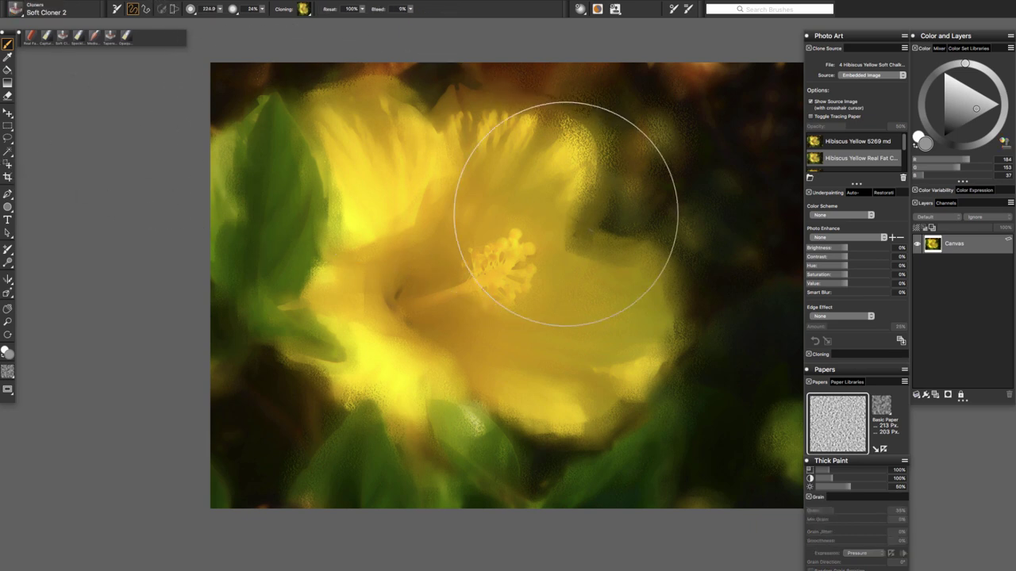
mouse_move(601, 197)
left_mouse_down()
mouse_move(582, 218)
mouse_move(589, 182)
mouse_move(635, 142)
left_mouse_up()
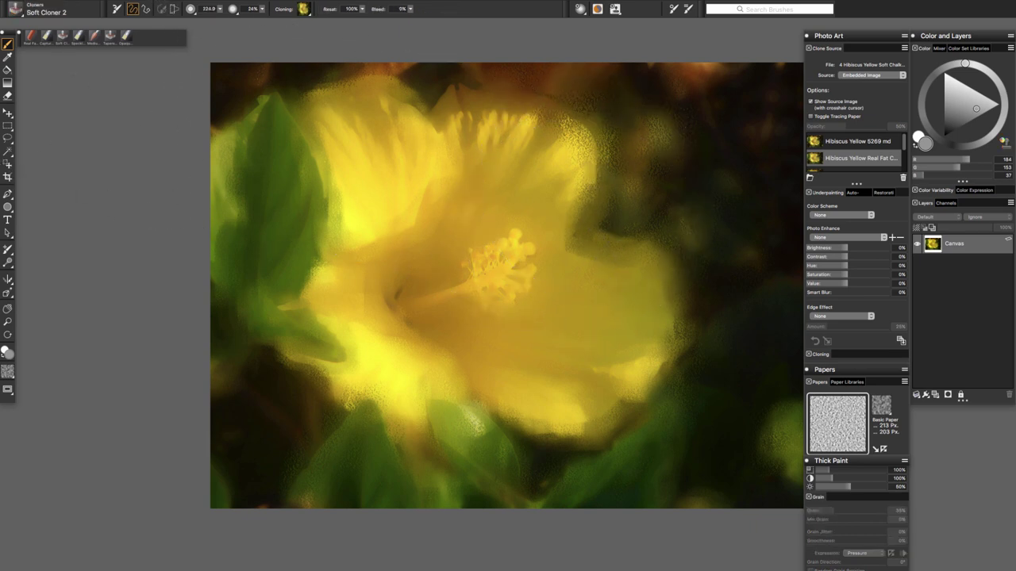
key("bracketleft")
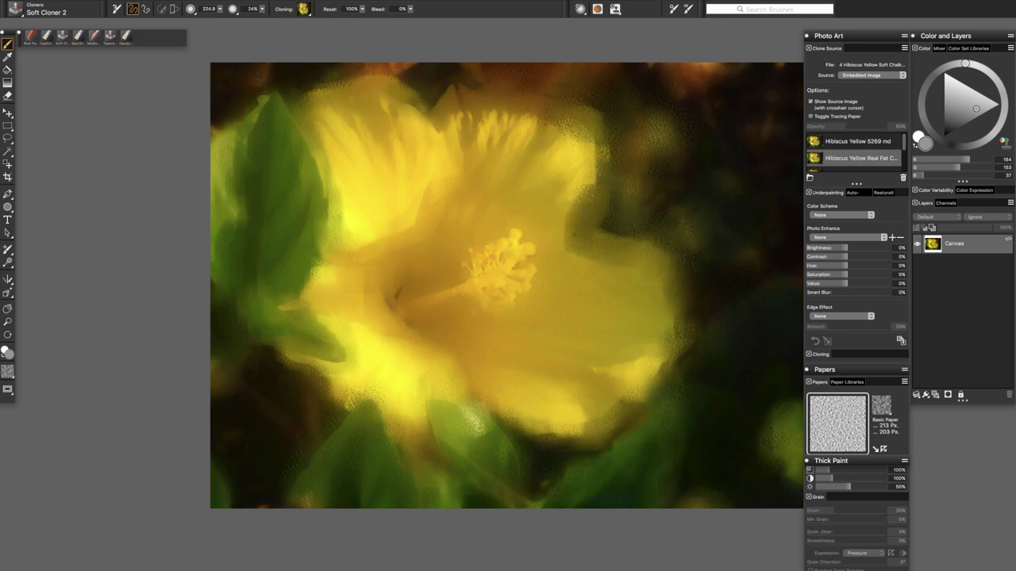
left_click_drag(601, 121, 577, 106)
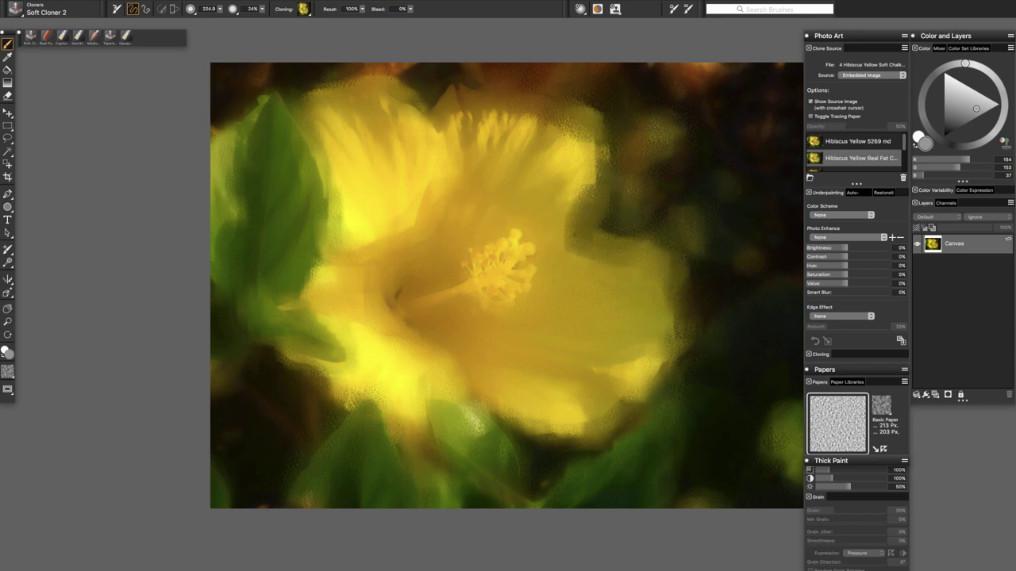
left_click_drag(589, 443, 468, 421)
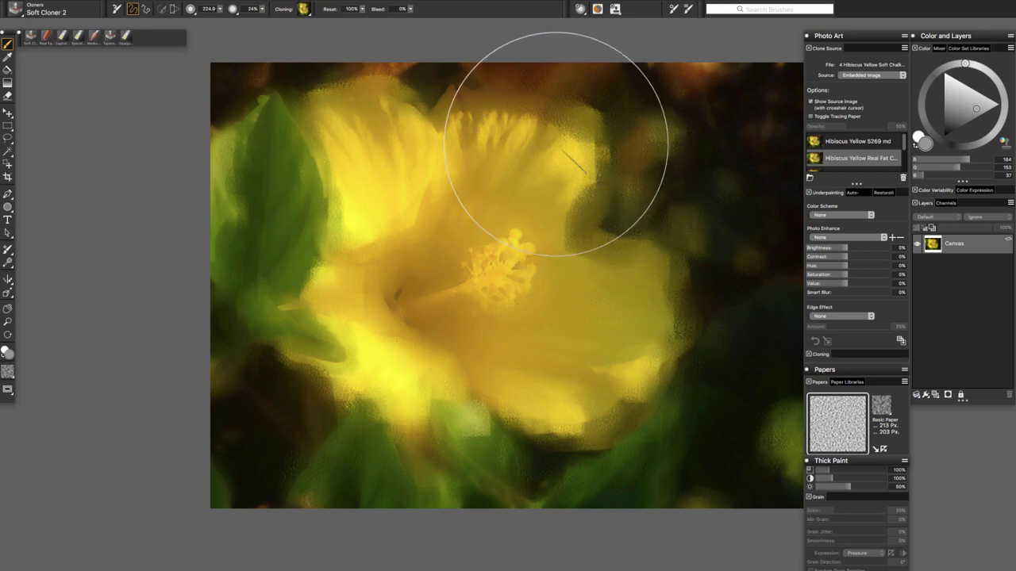
left_click_drag(556, 143, 564, 119)
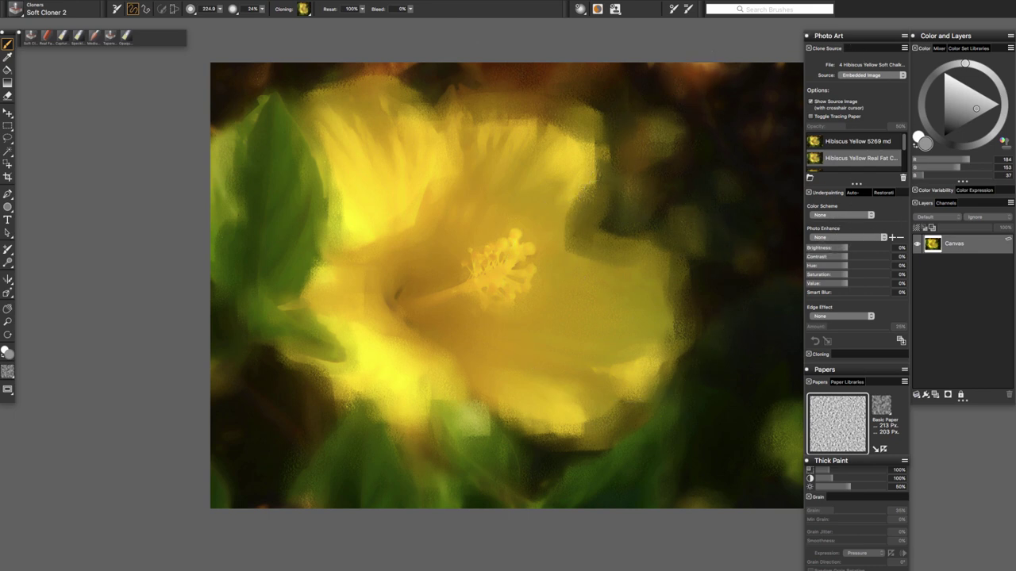
Step: Make the Hibiscus Yellow Cap Bristle image the clone source and soften the flower's right-hand edges with it
scroll(855, 151, "down", 5)
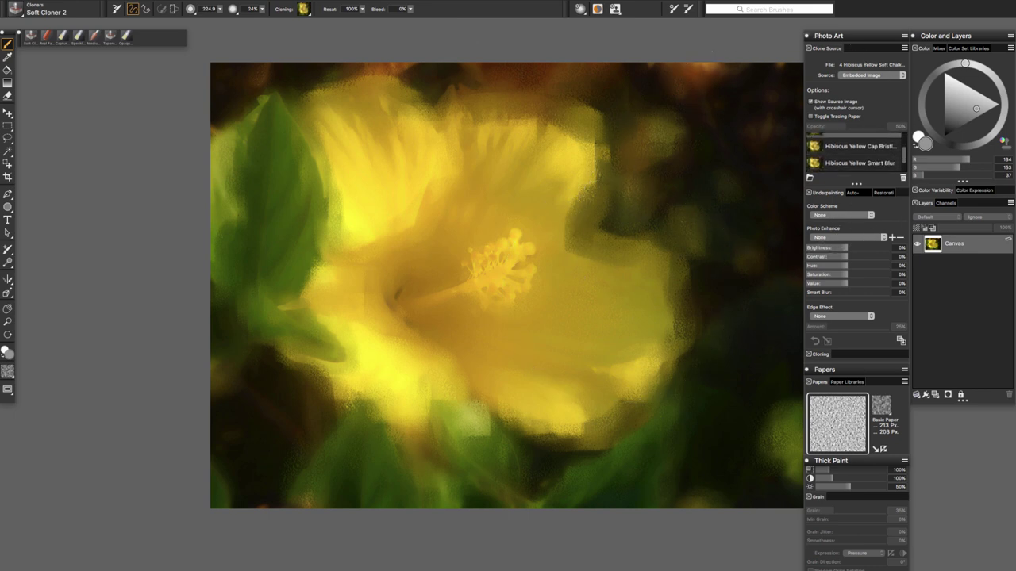
left_click(854, 144)
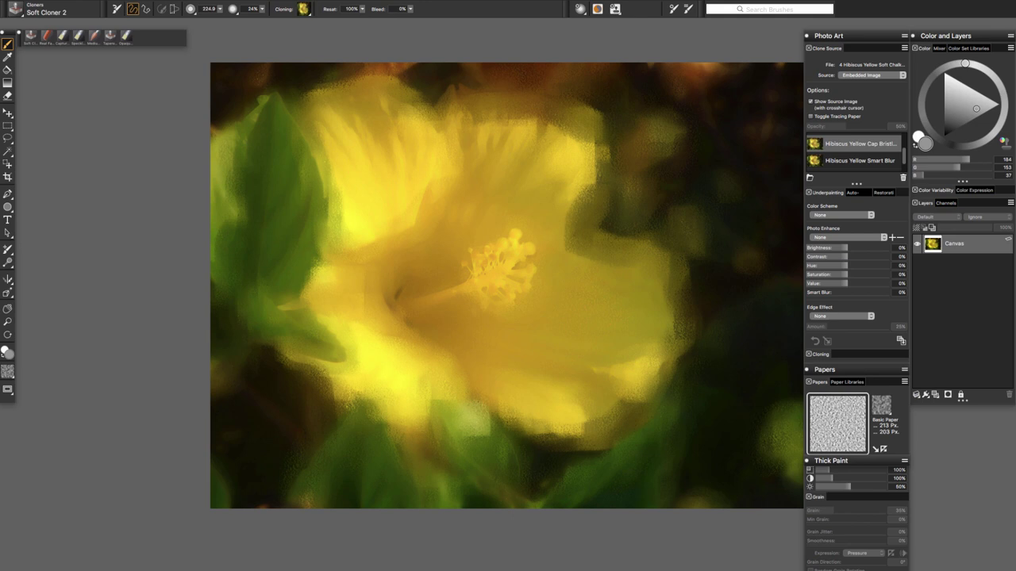
left_click(666, 181)
left_click_drag(678, 333, 681, 358)
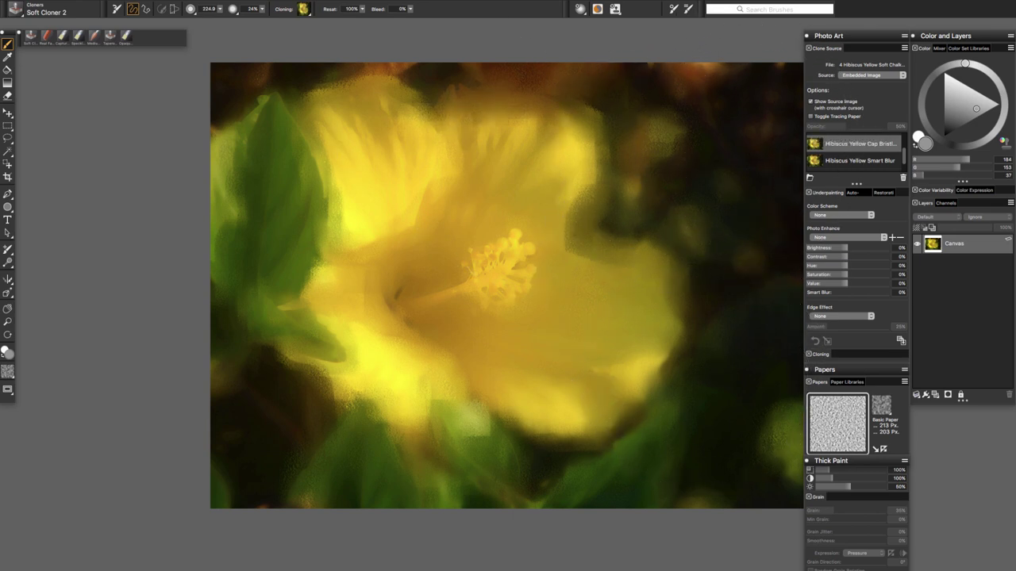
Step: Make Hibiscus Yellow Smart Blur the clone source and bring back crisper detail along the upper-right petal
left_click(859, 161)
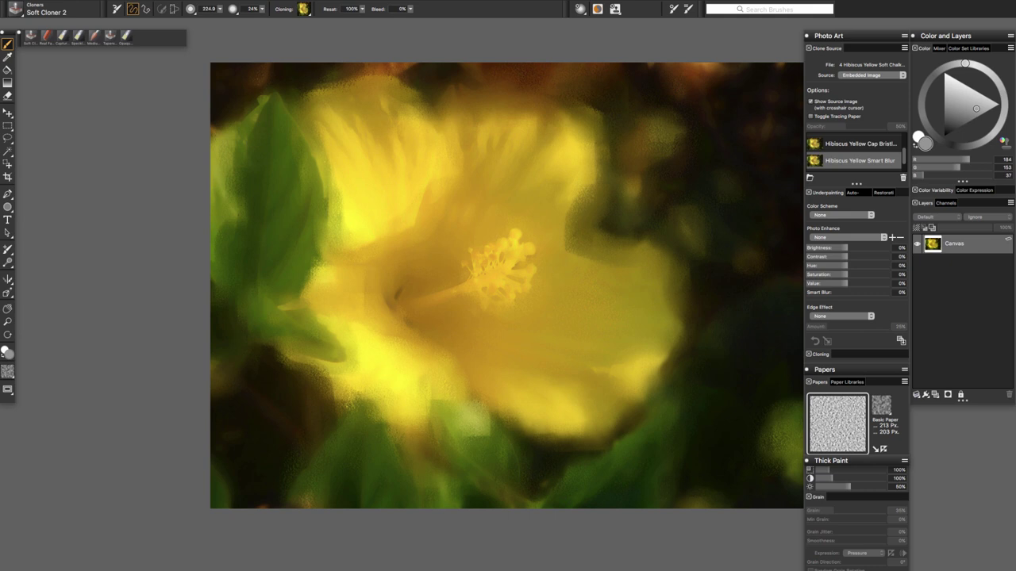
mouse_move(596, 202)
left_mouse_down()
mouse_move(586, 136)
mouse_move(565, 113)
mouse_move(492, 121)
left_mouse_up()
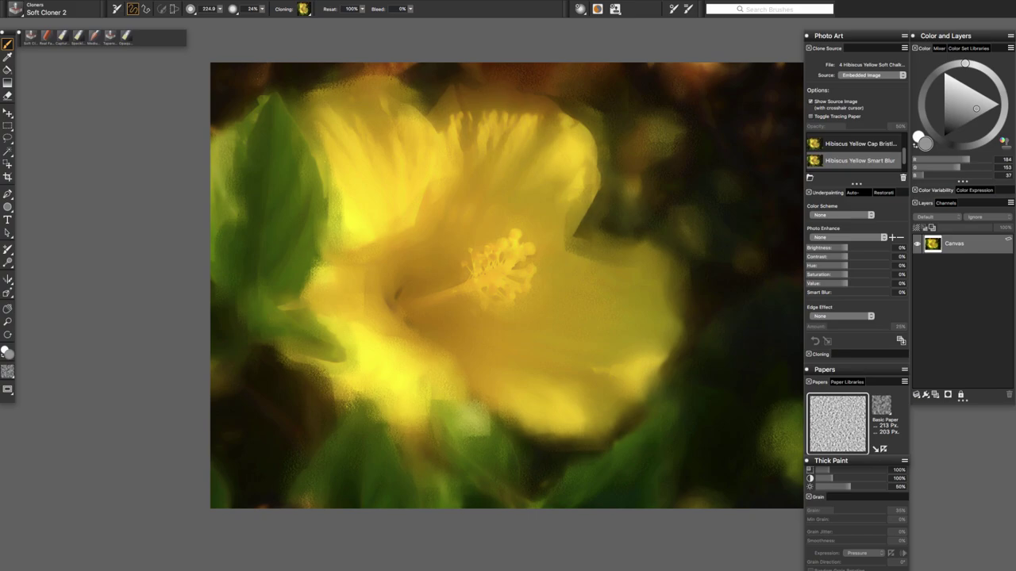